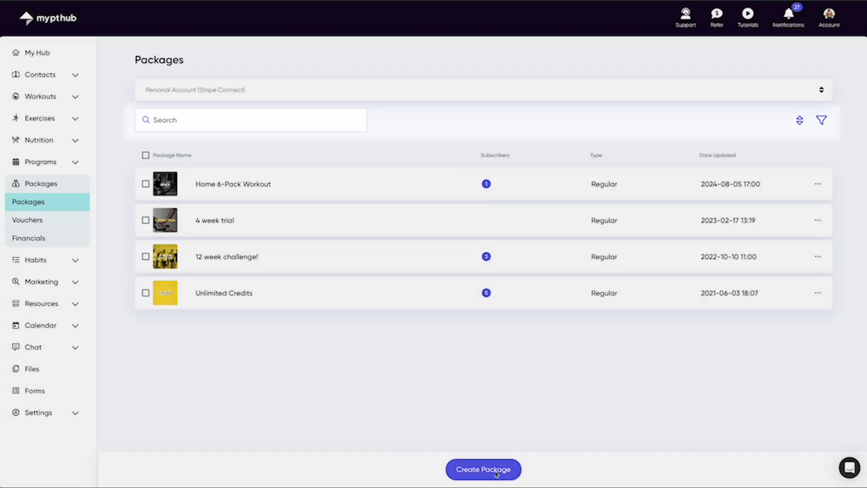
Step: Create a new package named '6 Week Fat Loss'
click(500, 471)
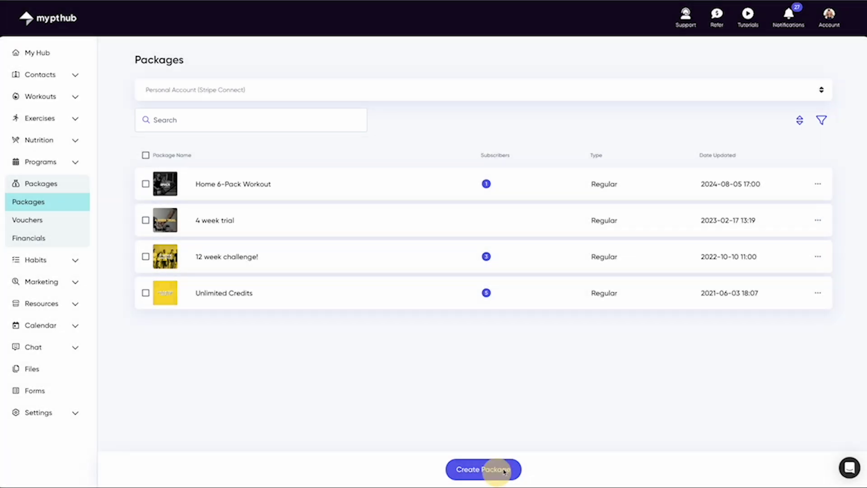
click(385, 246)
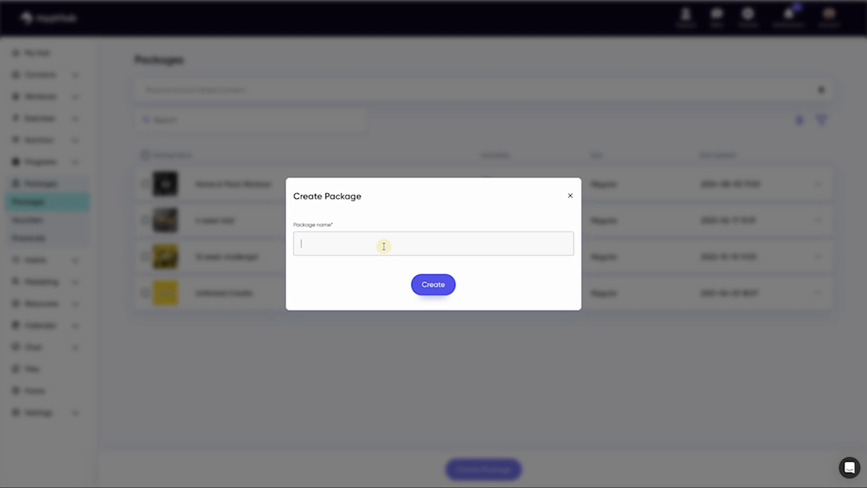
text(6 Week Fat Loss)
click(433, 286)
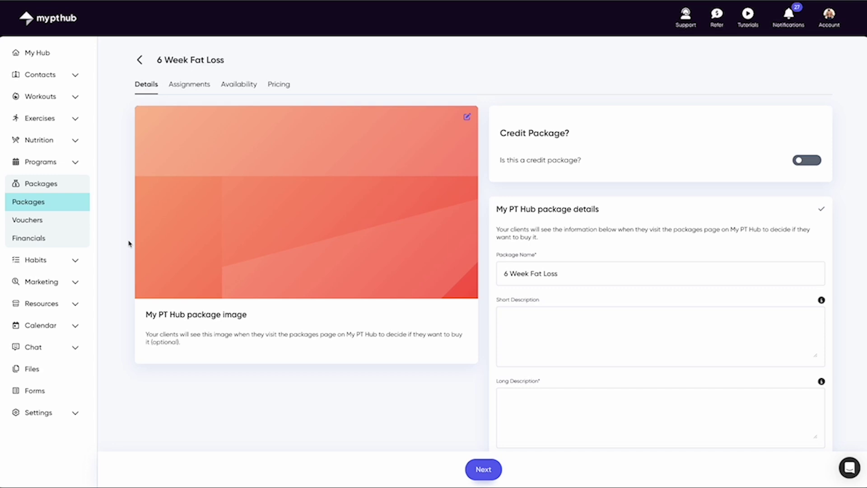
Step: Scroll through the new package's Details tab to review its fields
scroll(233, 84, down, 1)
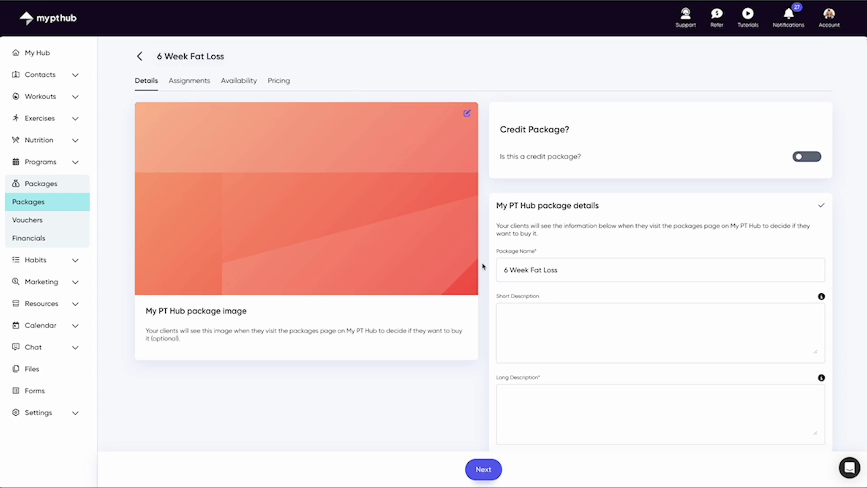
scroll(488, 275, down, 3)
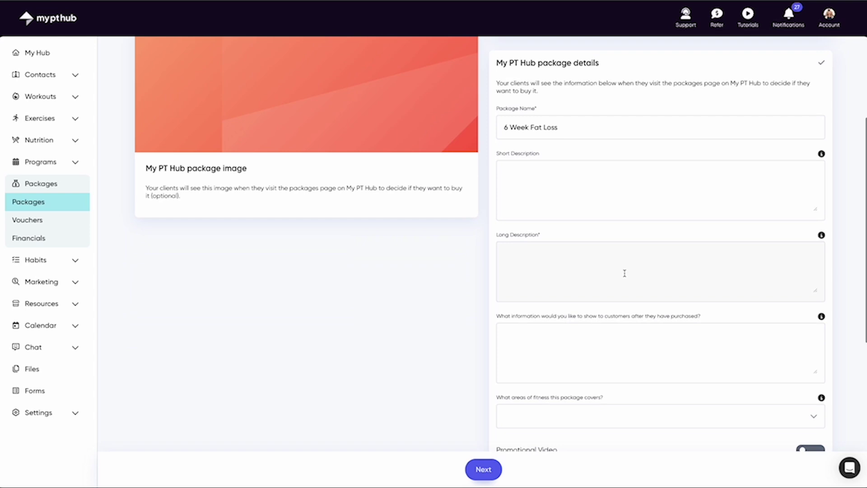
scroll(519, 312, down, 3)
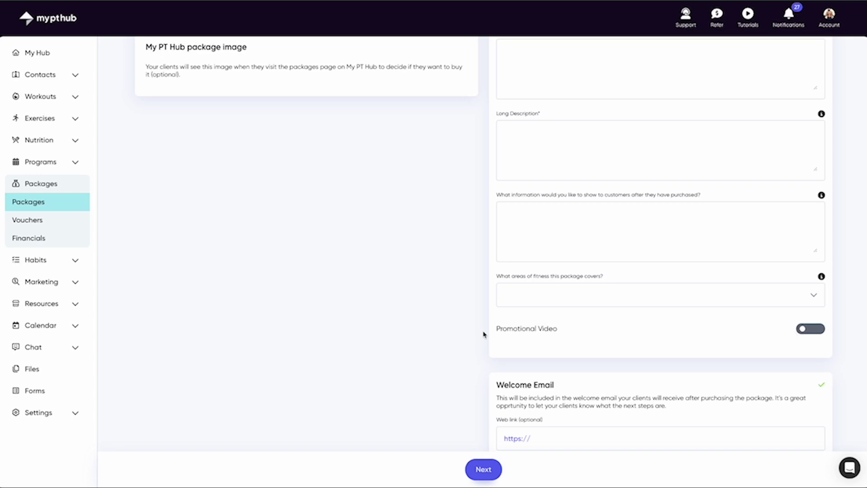
scroll(484, 334, down, 2)
scroll(487, 332, up, 8)
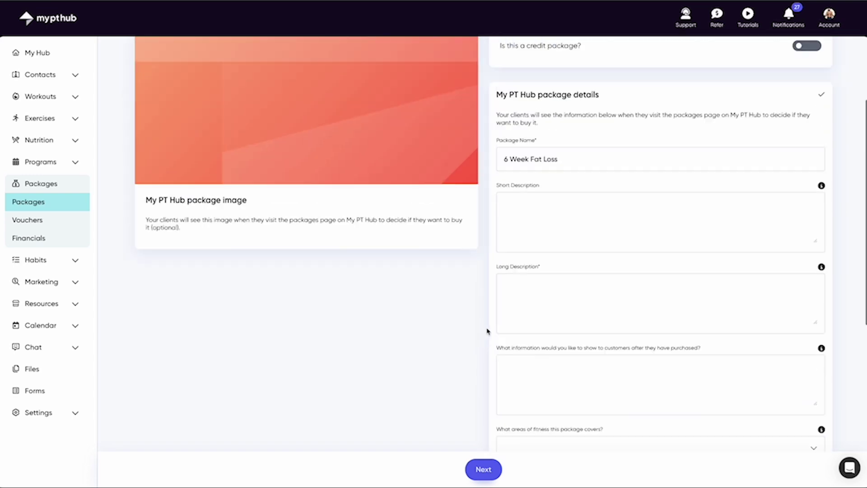
Step: Assign the '12 week fat loss' program and the All clients group to the package
click(186, 86)
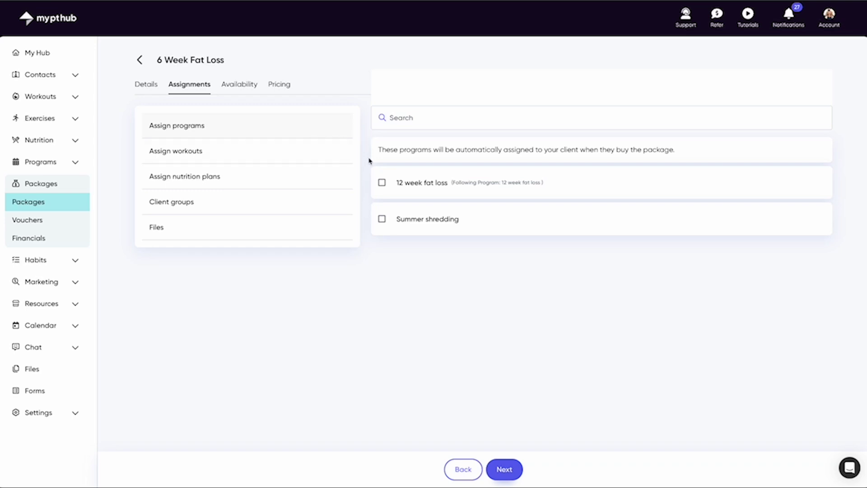
click(403, 184)
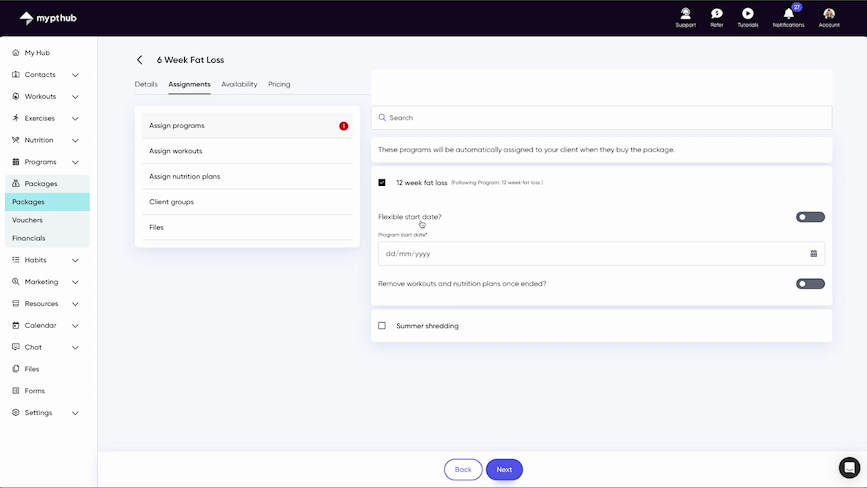
click(266, 203)
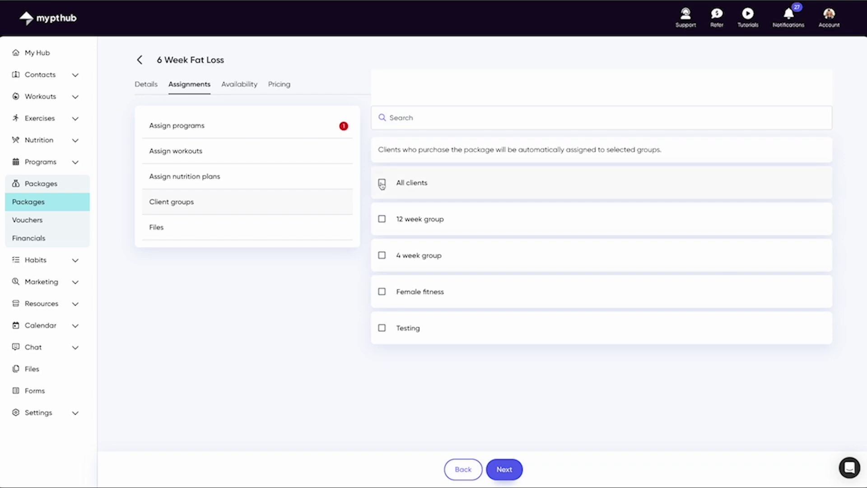
click(382, 184)
click(177, 125)
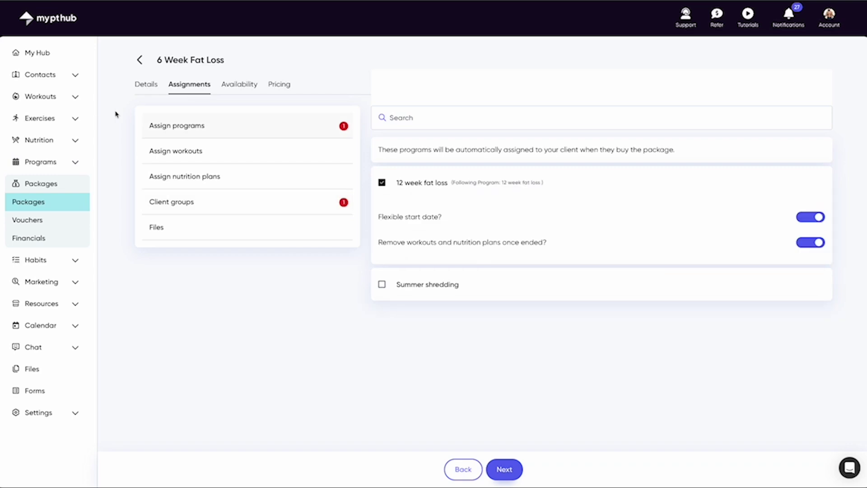
Step: Keep the package Public and available now, with inviting clients left off
click(249, 85)
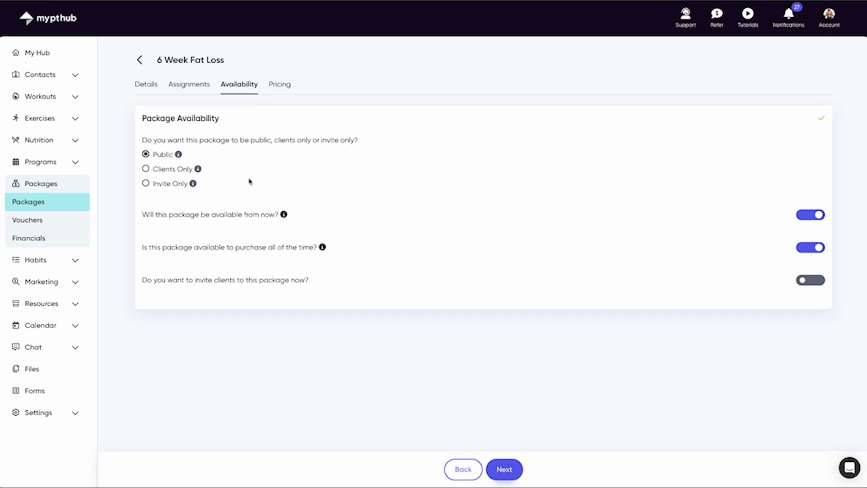
click(816, 280)
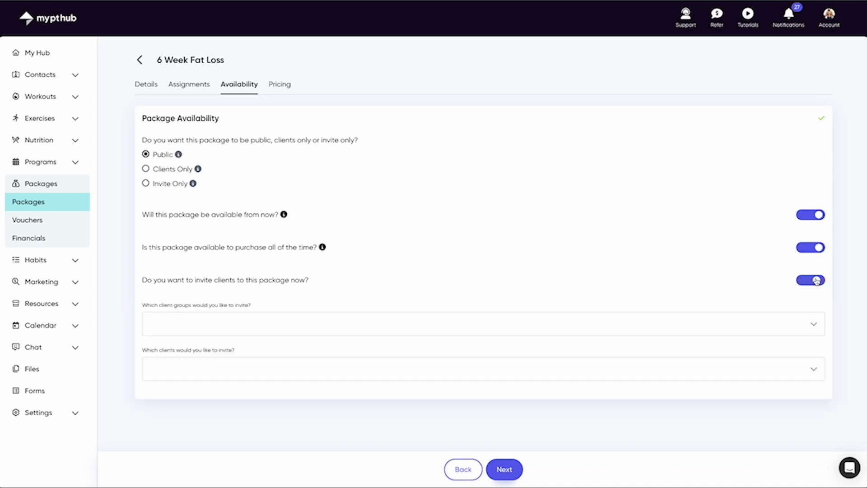
click(808, 281)
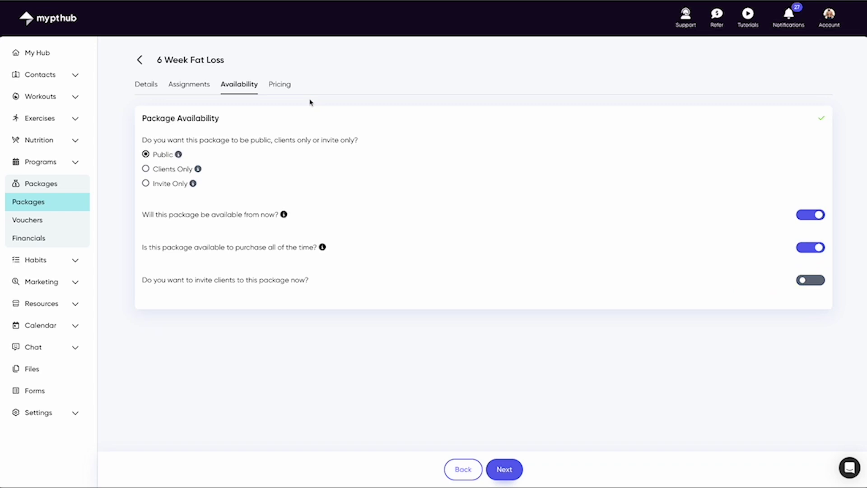
click(279, 85)
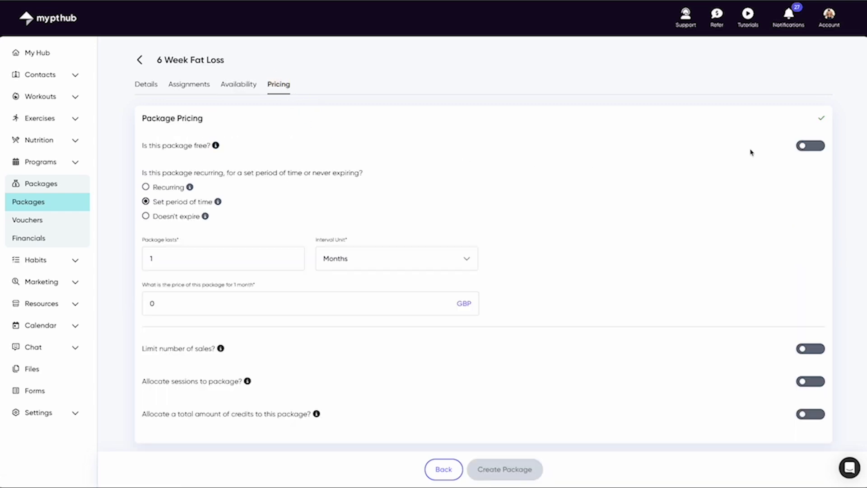
Step: Keep the package paid and make it recurring every month
click(810, 148)
click(809, 147)
click(176, 192)
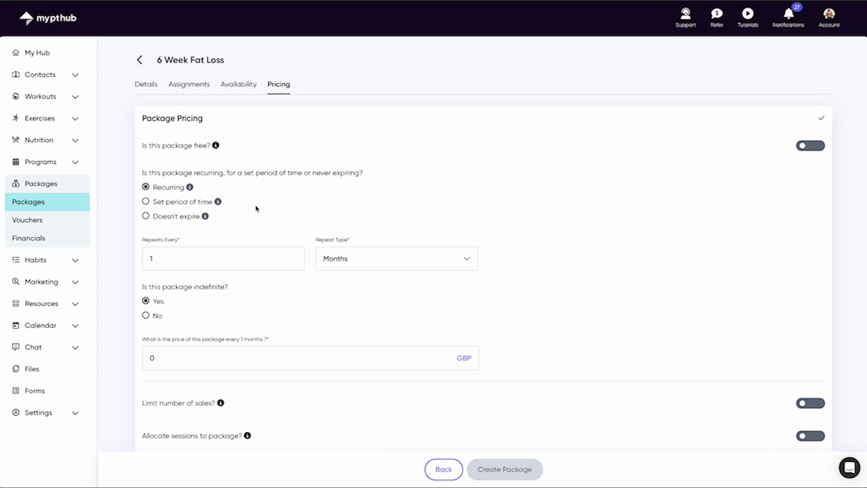
scroll(273, 209, down, 2)
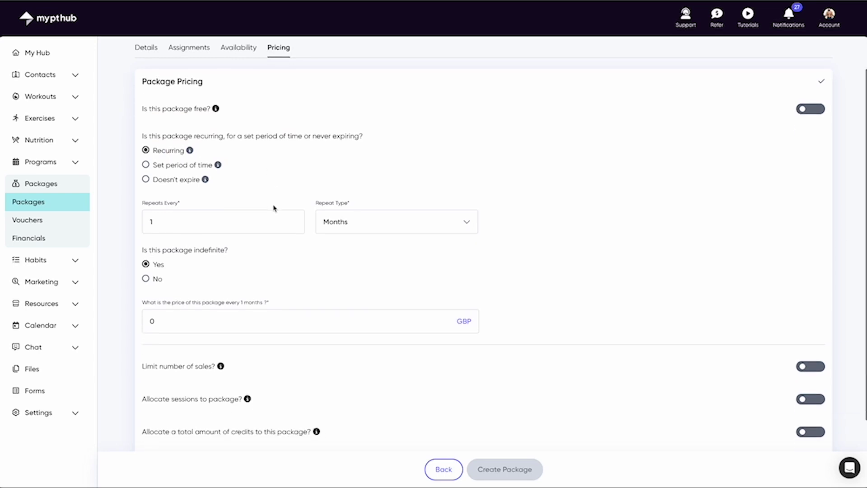
click(453, 202)
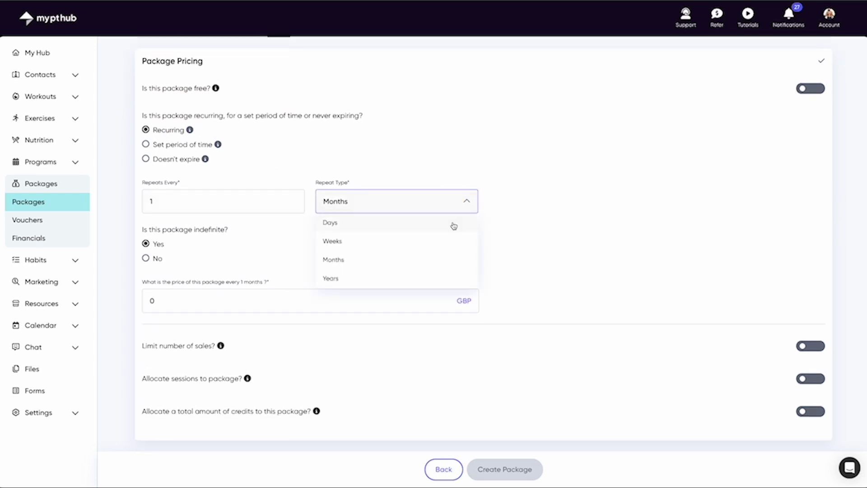
click(511, 215)
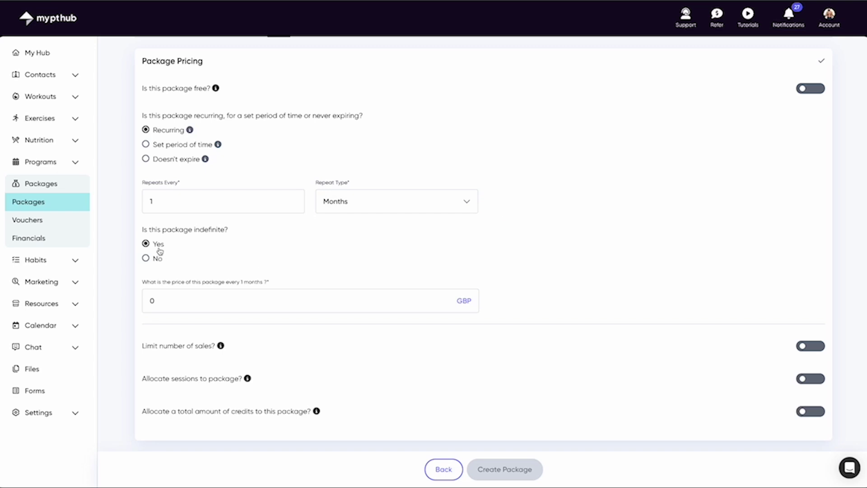
Step: Set the package price to 50 GBP, leaving session allocation off
click(167, 301)
text(50)
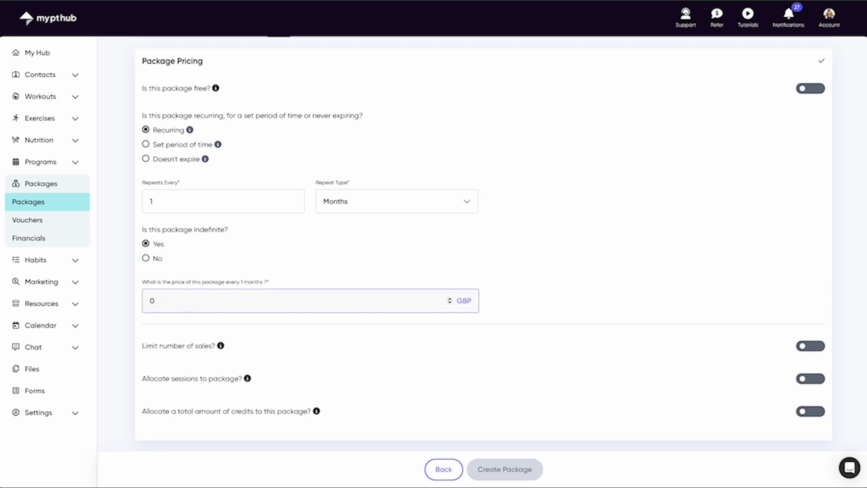
click(385, 265)
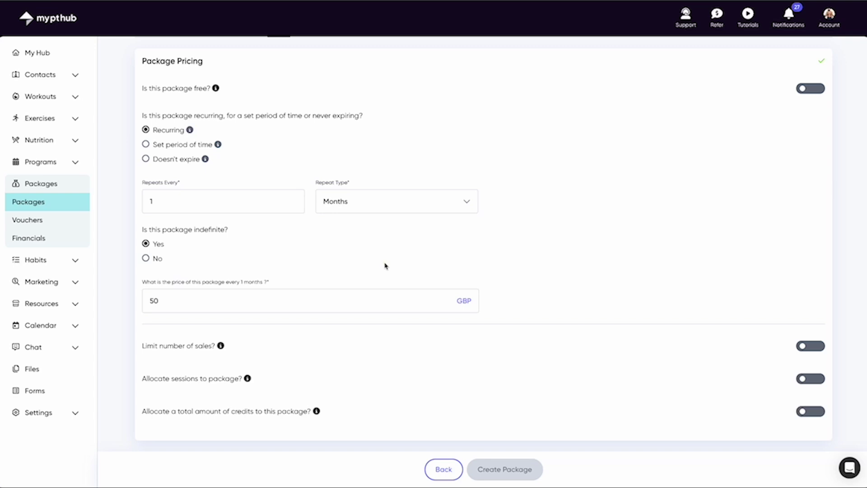
scroll(532, 284, down, 1)
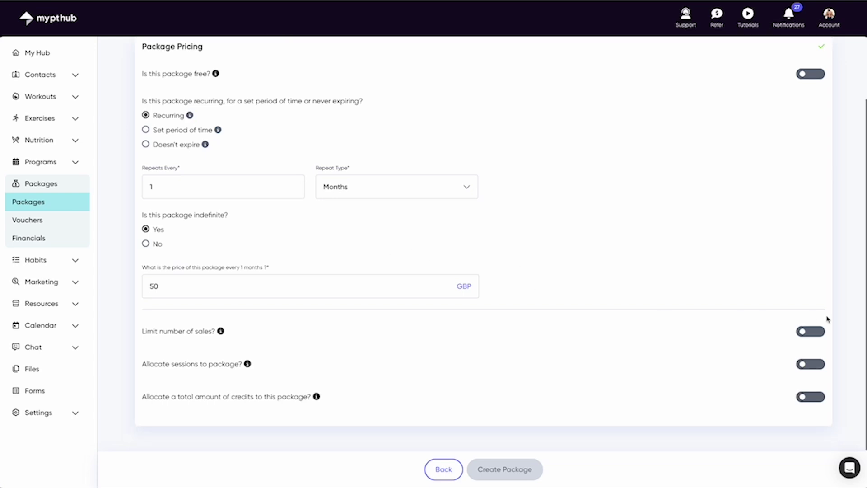
click(819, 365)
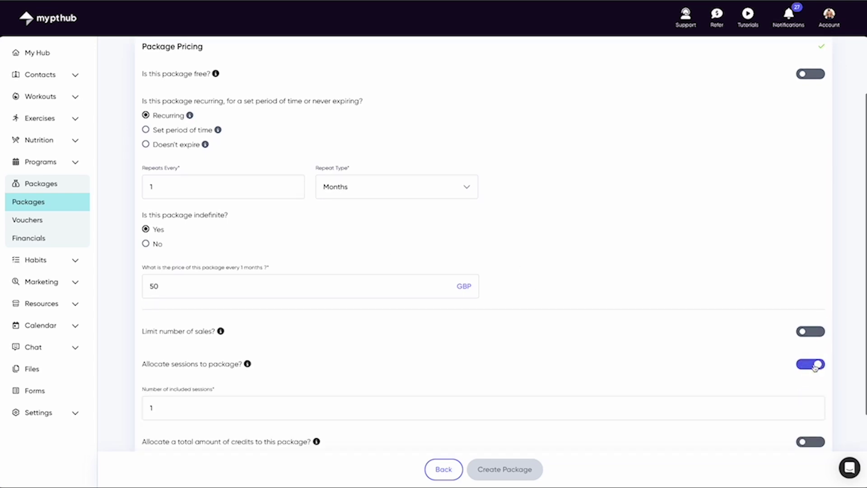
click(804, 366)
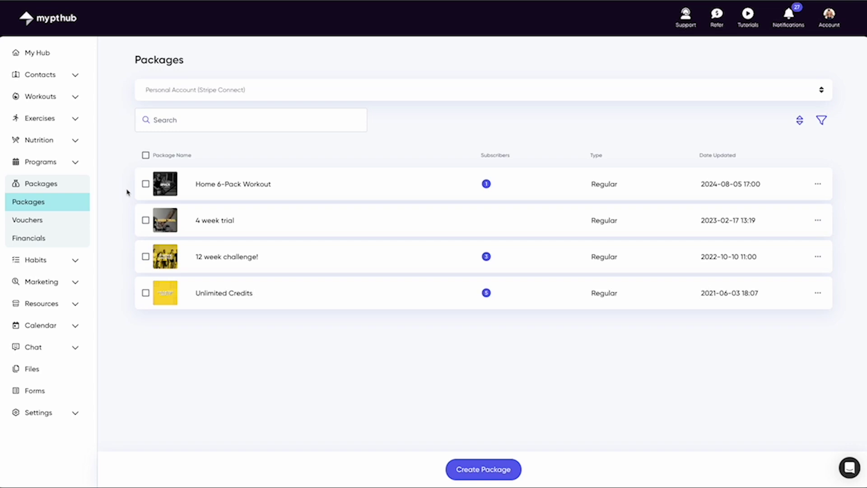
click(819, 222)
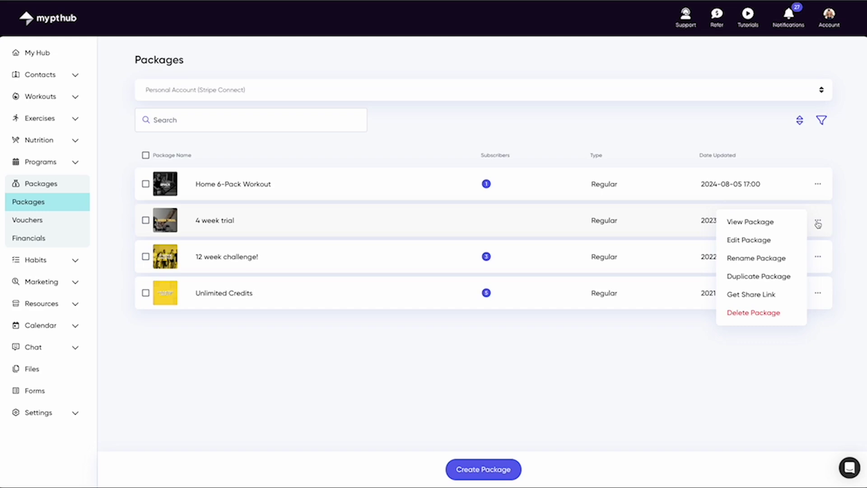
click(773, 298)
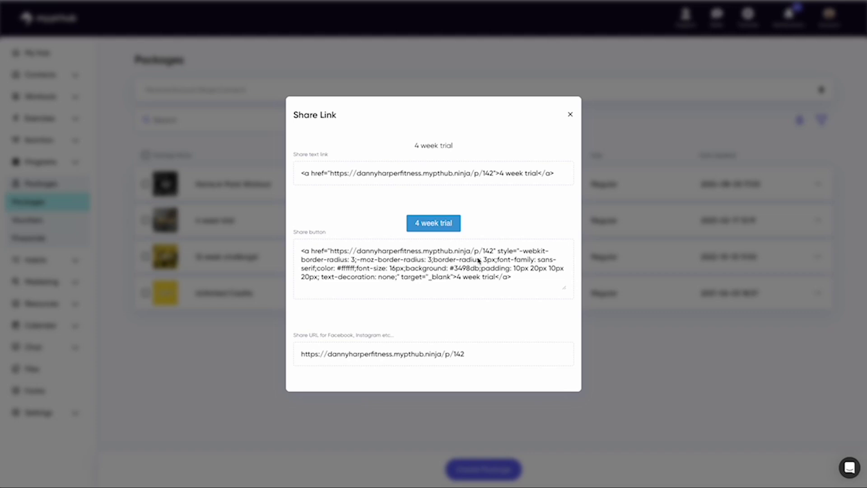
click(602, 216)
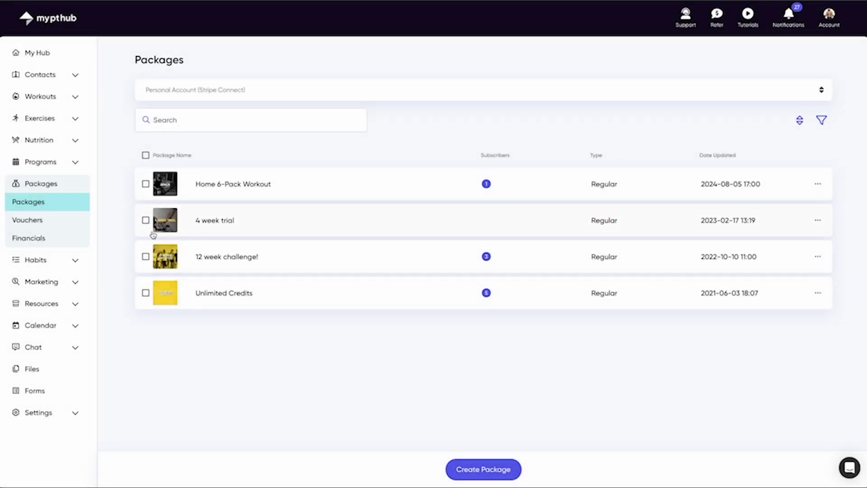
Step: Start a new voucher with the code 50OFF
click(58, 221)
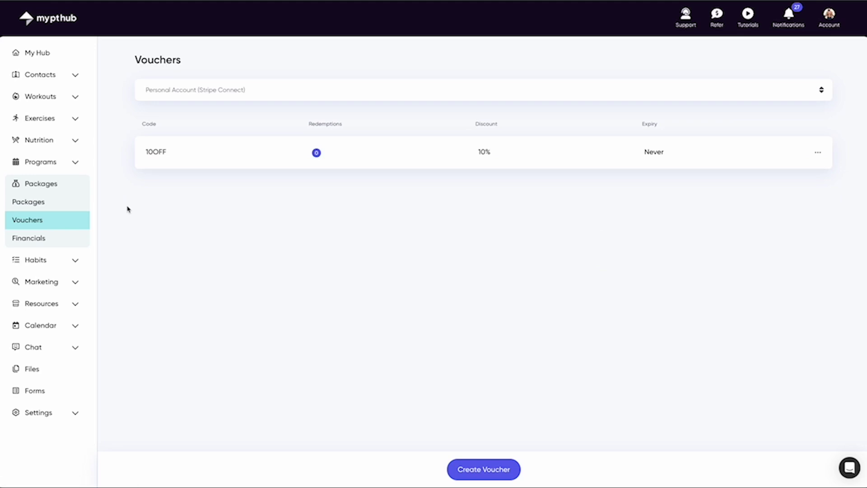
click(493, 474)
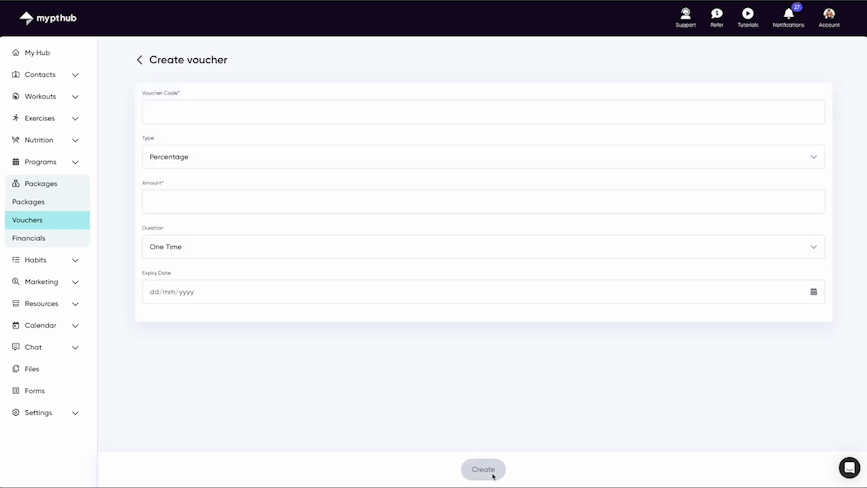
click(177, 116)
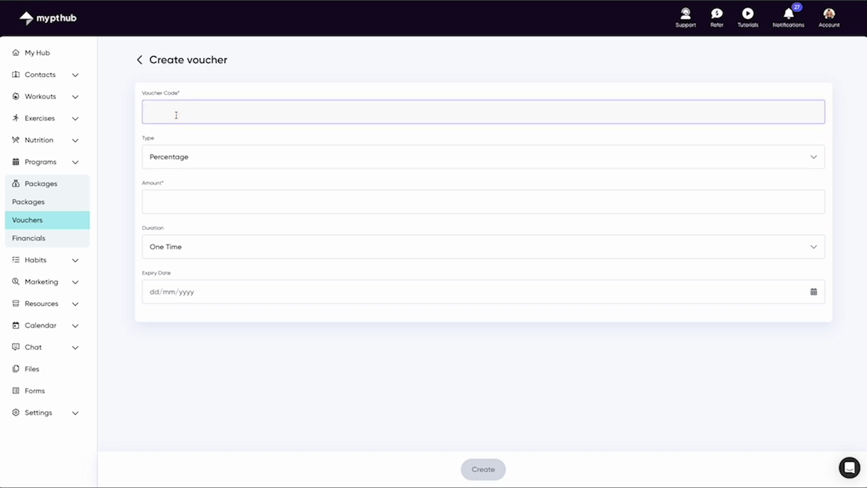
click(150, 122)
text(50OFF)
Step: Make the voucher a 50% percentage discount for one-time use and save it
click(226, 157)
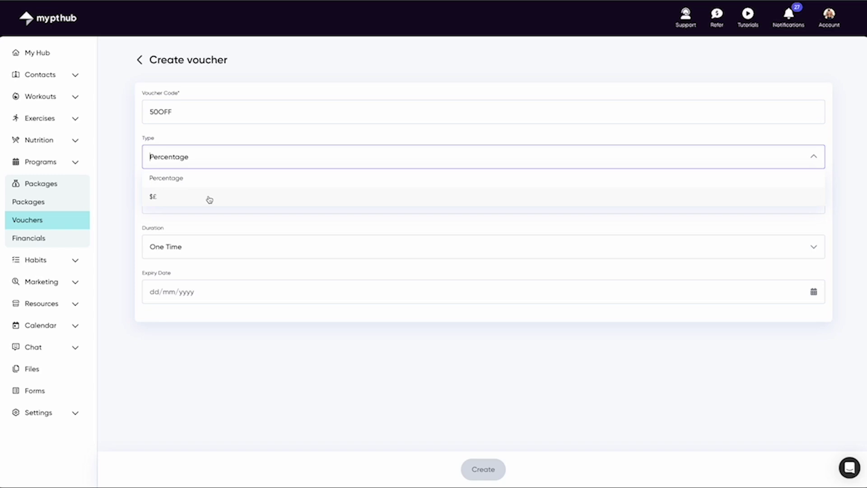
click(208, 180)
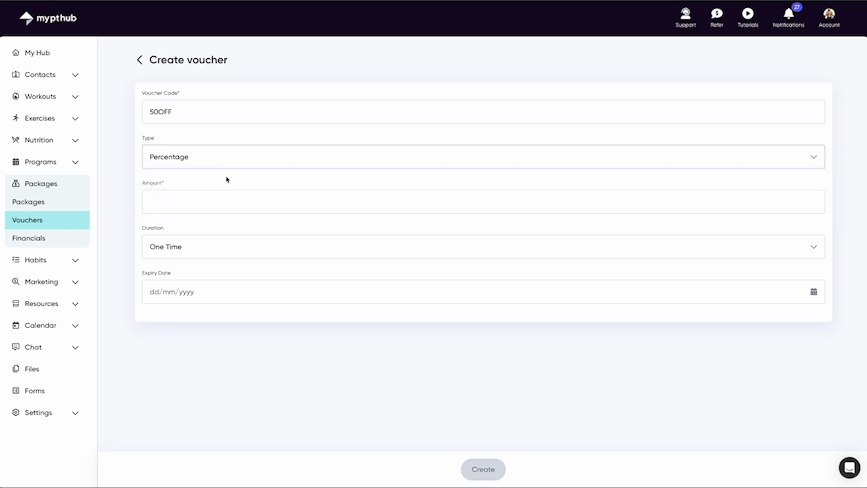
click(227, 203)
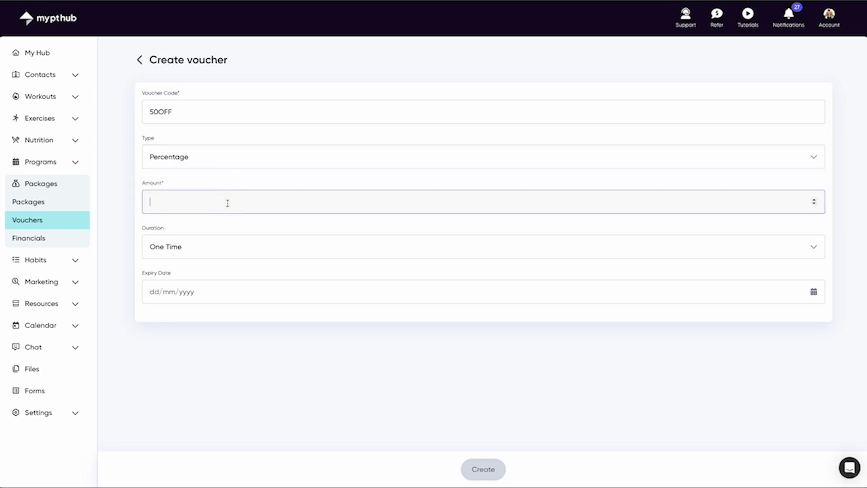
text(50)
click(258, 253)
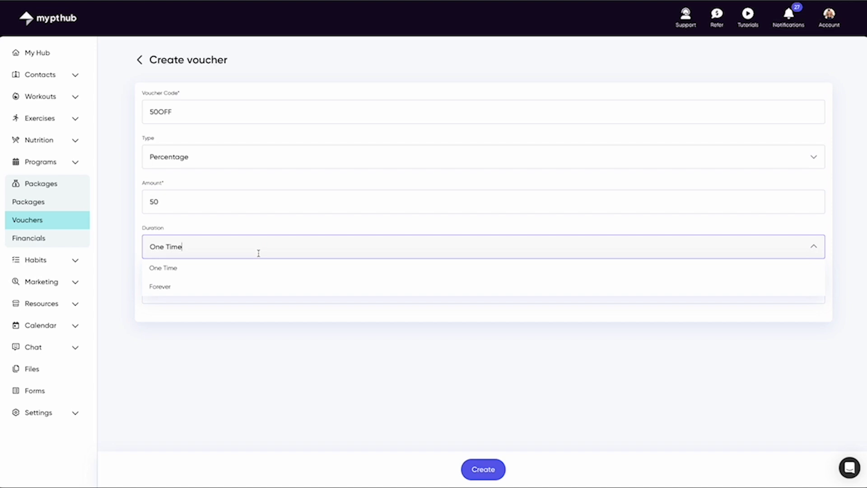
click(235, 269)
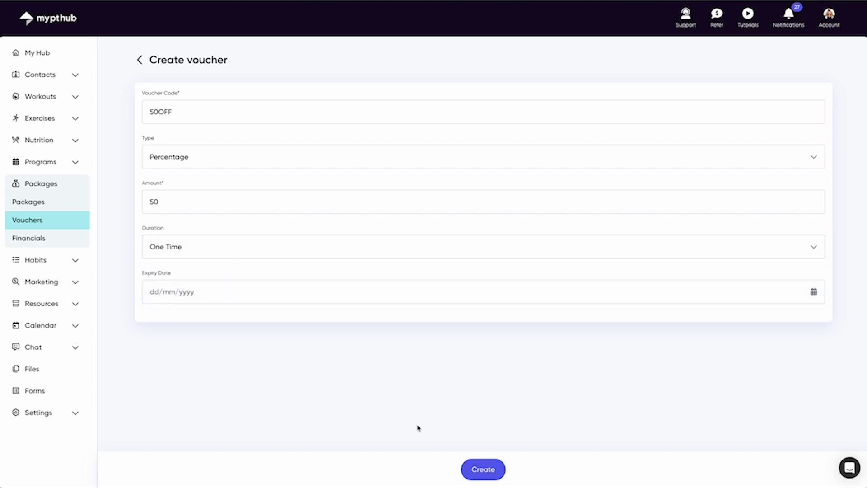
click(475, 465)
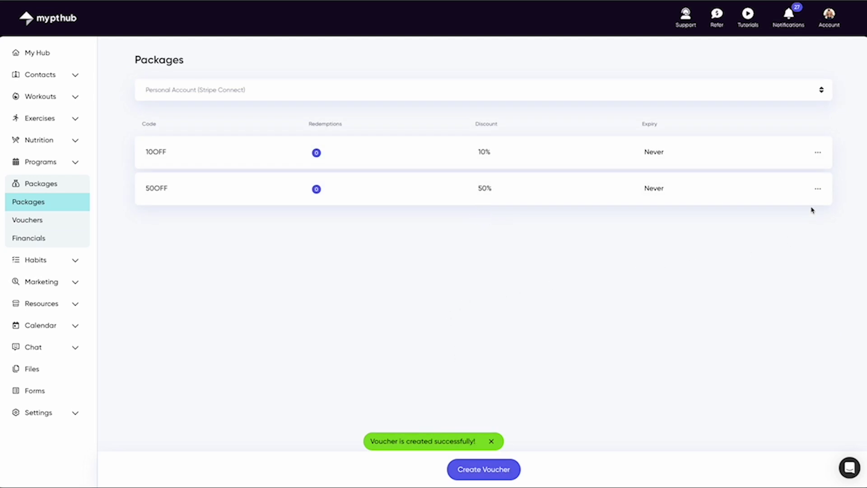
click(819, 190)
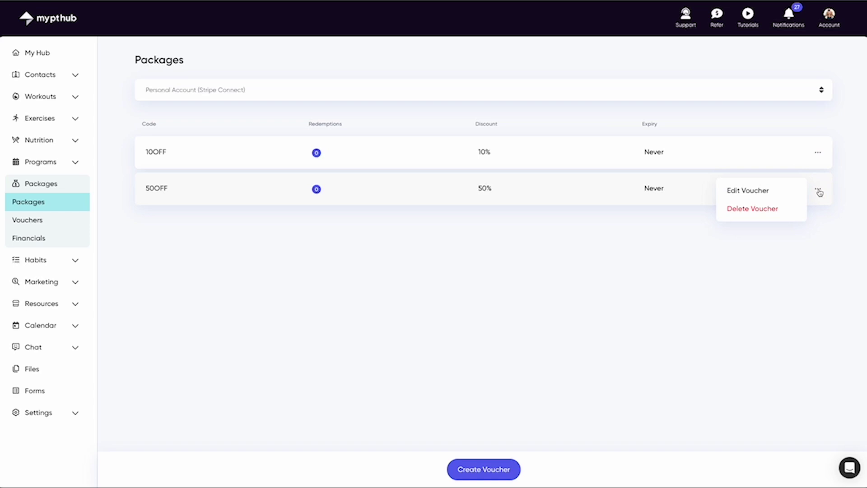
click(845, 193)
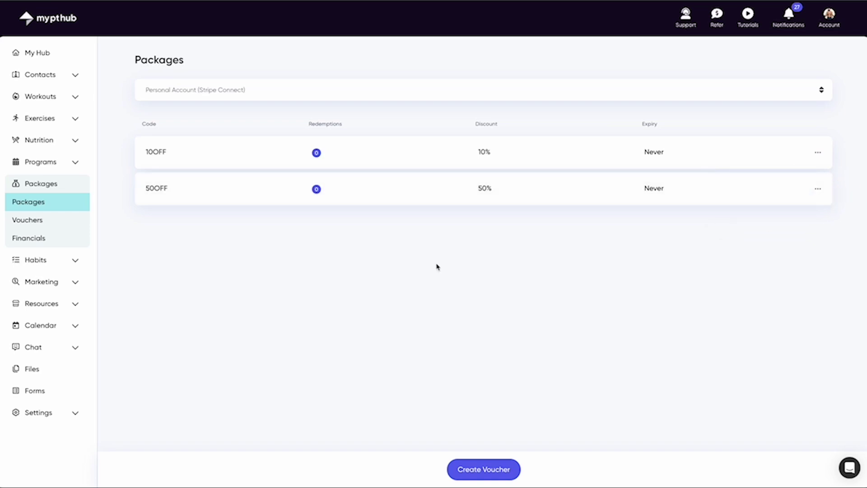
Step: Show the Financials Billing & Invoices list of recent payments
click(45, 240)
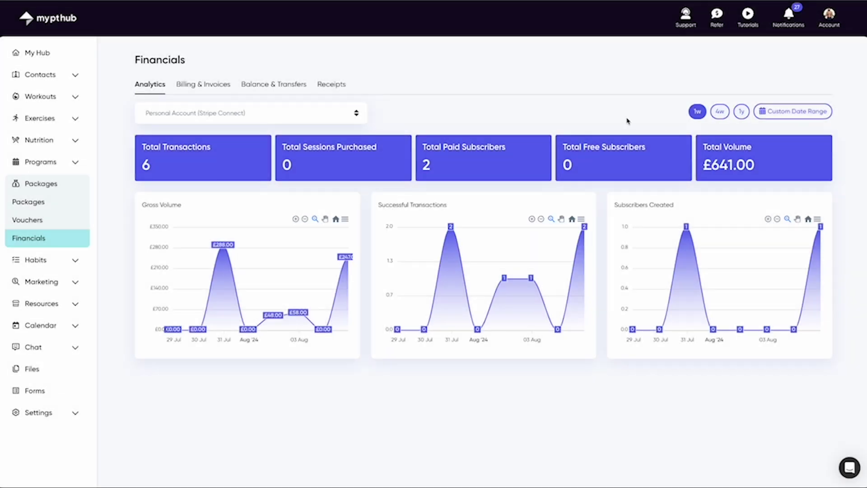
click(207, 85)
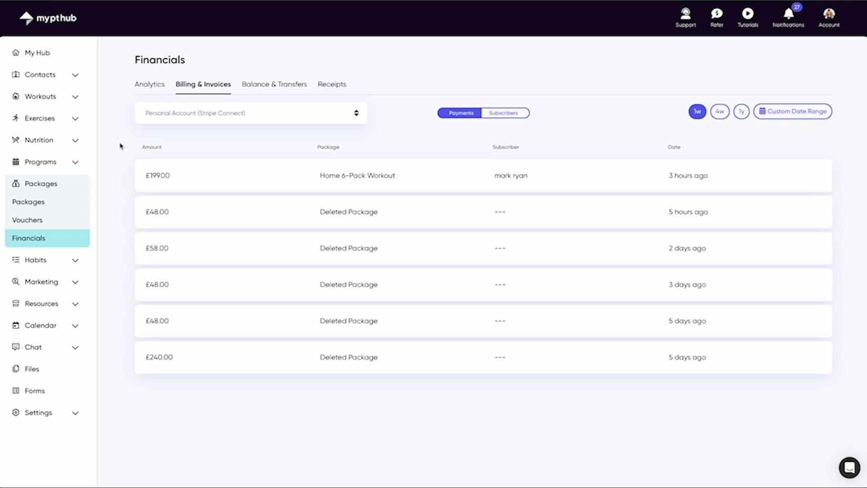
Step: Review the £259.39 pending balance and transactions, then view the empty Receipts list
click(269, 89)
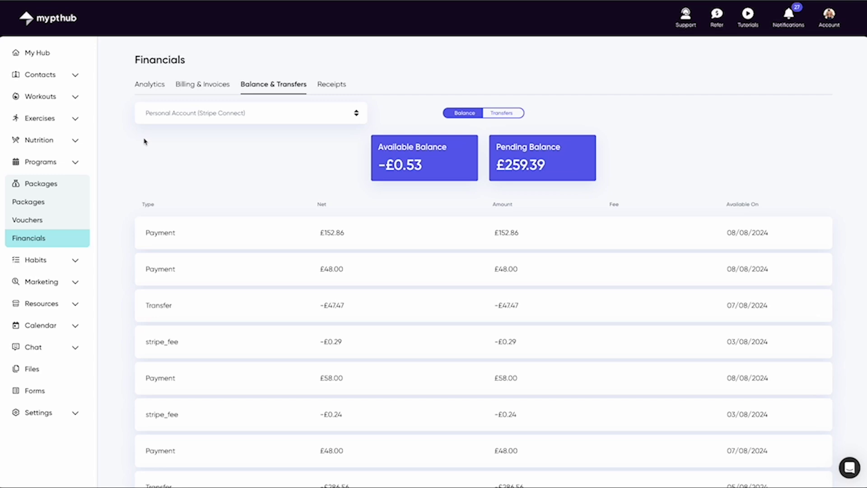
scroll(120, 248, down, 7)
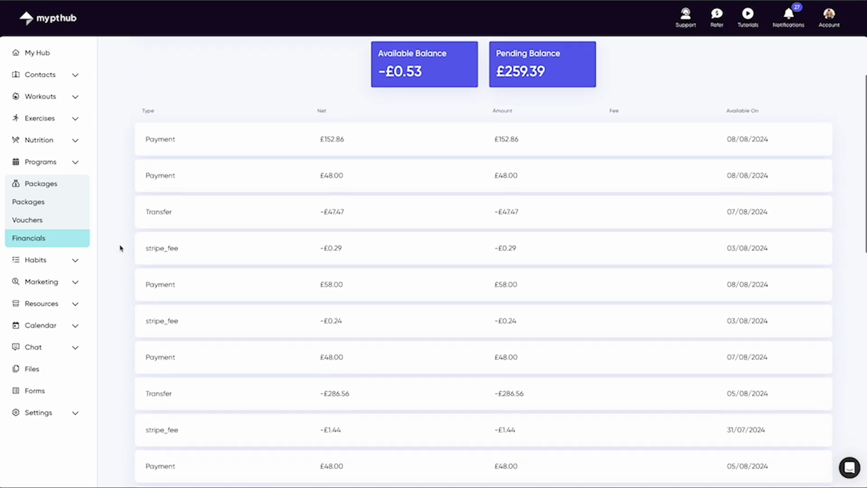
scroll(120, 248, up, 7)
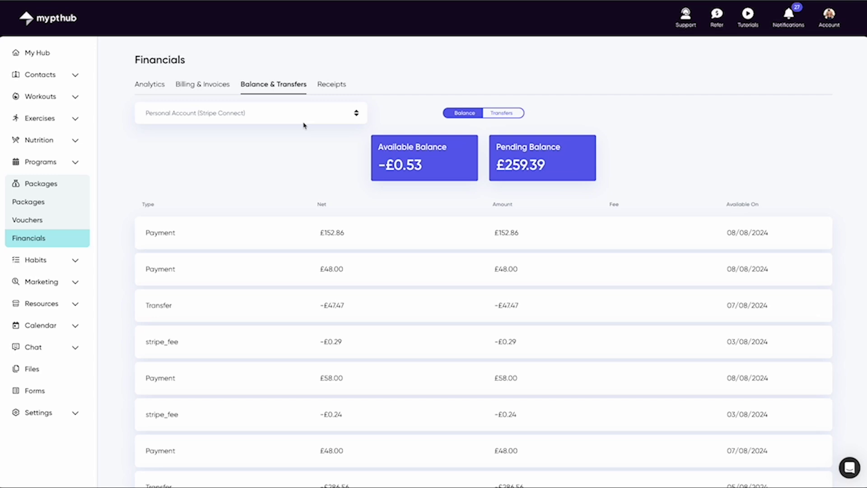
click(332, 85)
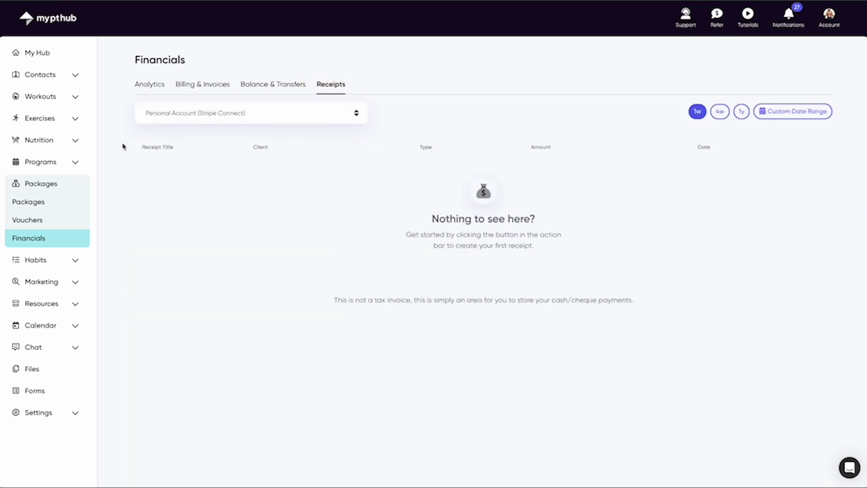